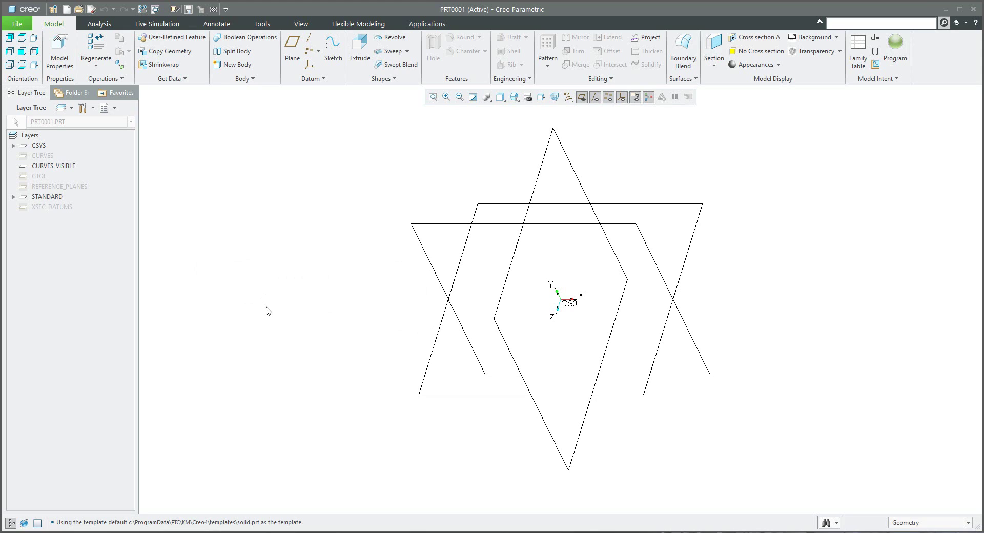
# Step: Add the HORIZONTAL datum plane to the REFERENCE_PLANES layer through its layer properties
pyautogui.click(59, 187)
pyautogui.rightClick(59, 189)
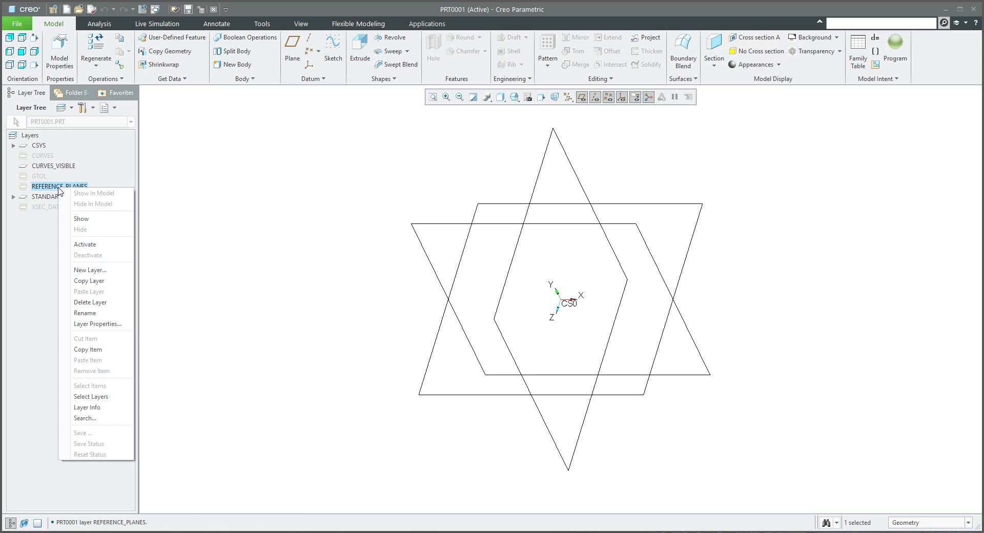
pyautogui.click(102, 324)
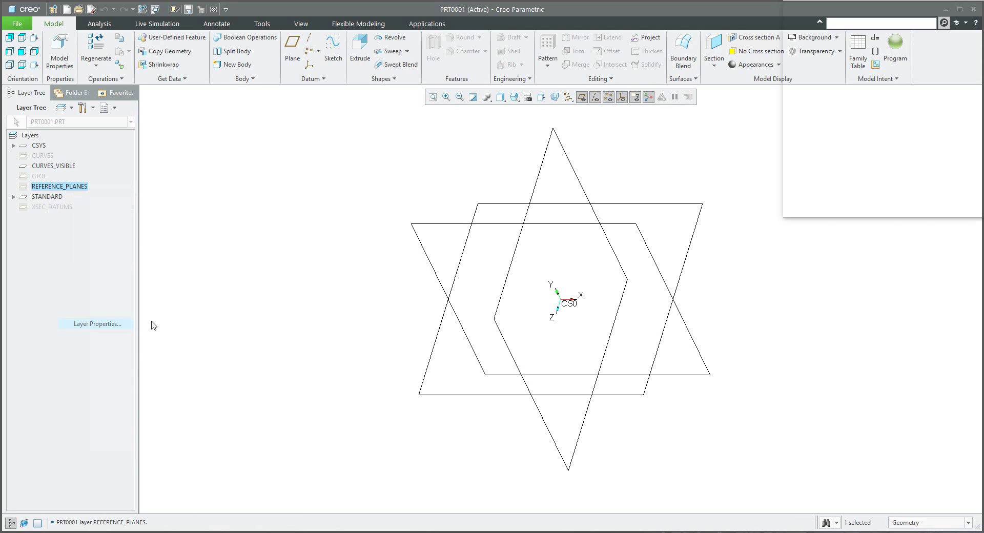
pyautogui.click(494, 204)
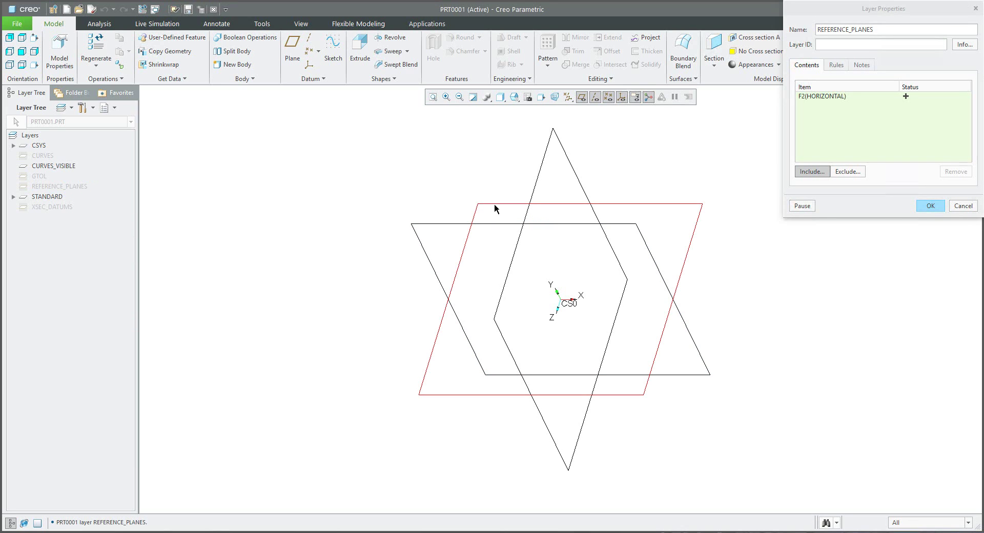
pyautogui.click(931, 207)
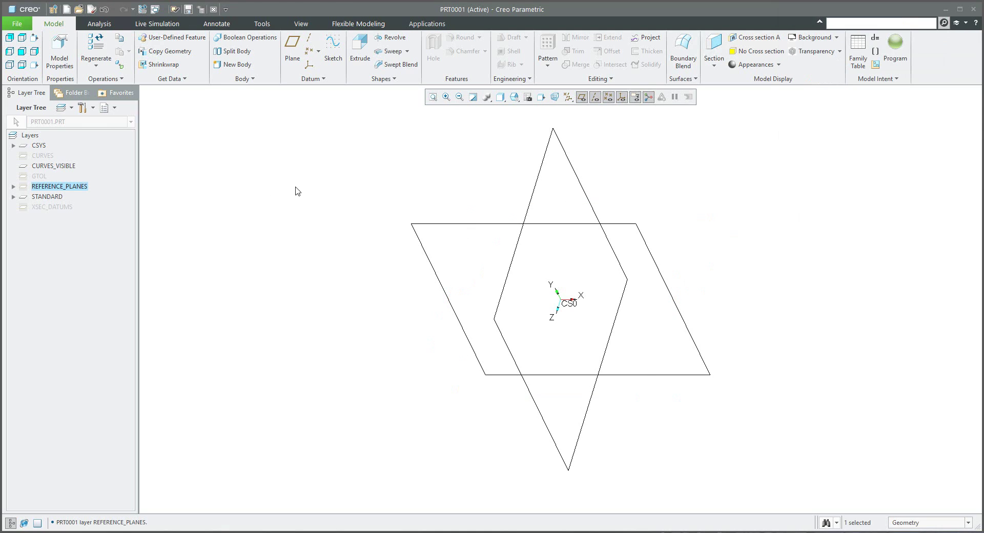
pyautogui.click(255, 253)
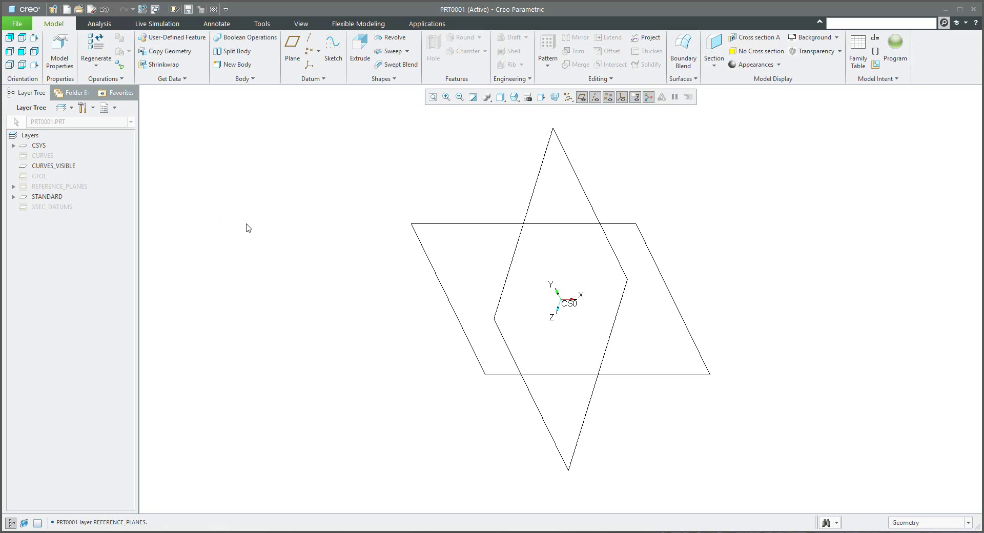
# Step: Create an empty A3 landscape drawing of prt0001.prt with the default file name and display its layer tree
pyautogui.hotkey('ctrl', 'n')
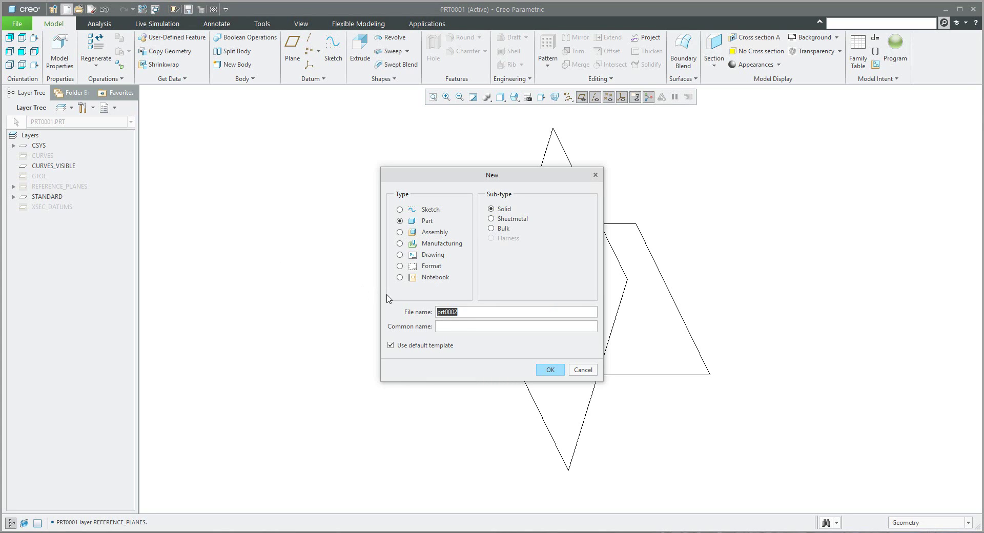
pyautogui.click(400, 256)
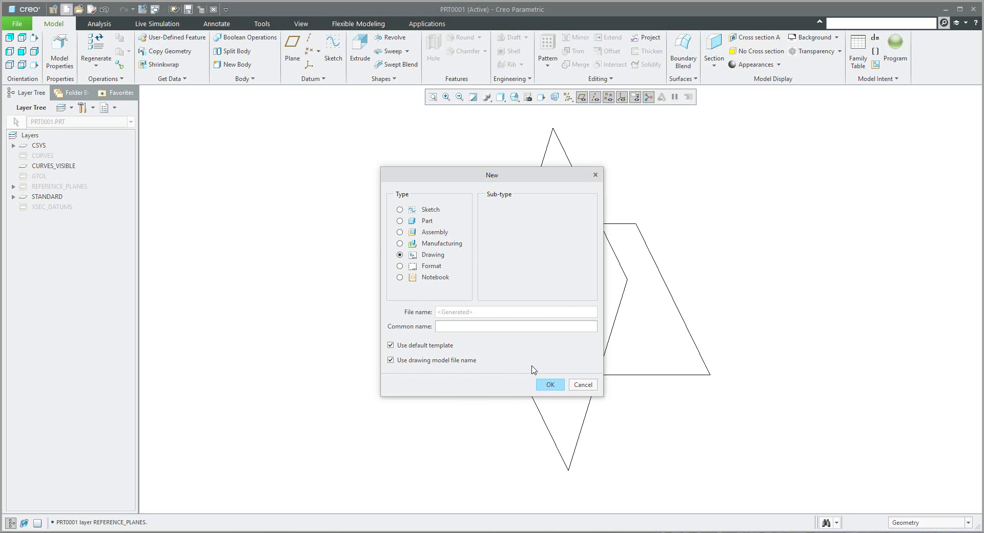
pyautogui.click(549, 384)
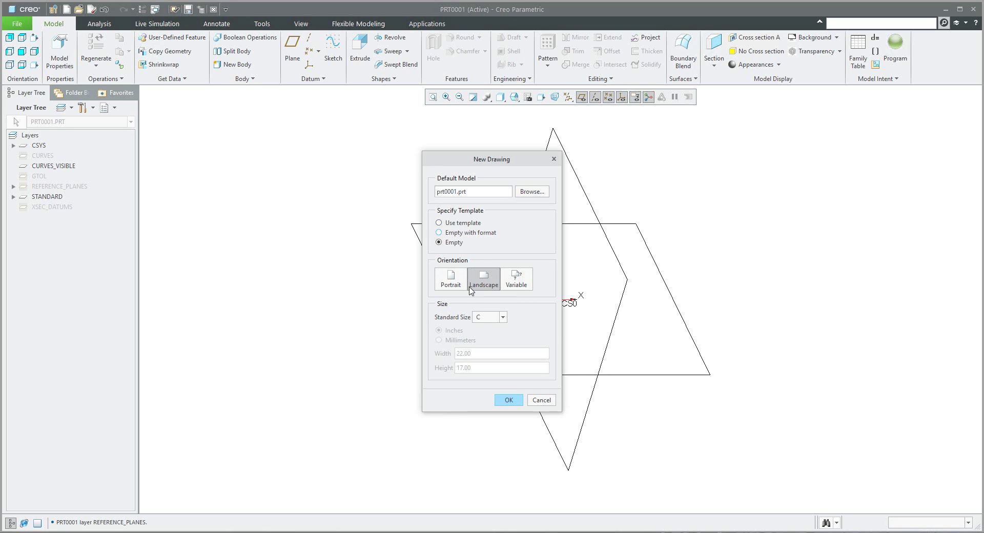
pyautogui.click(488, 320)
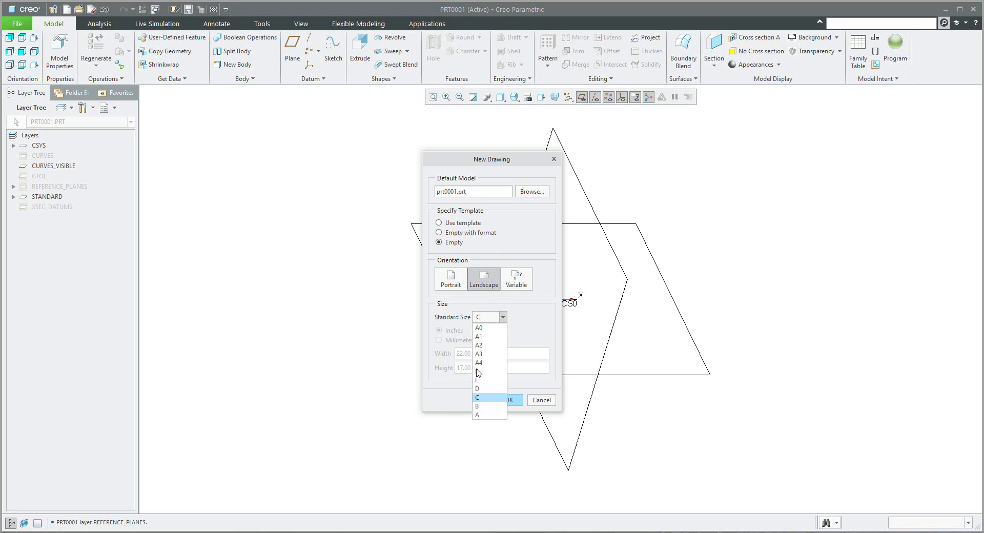
pyautogui.click(484, 354)
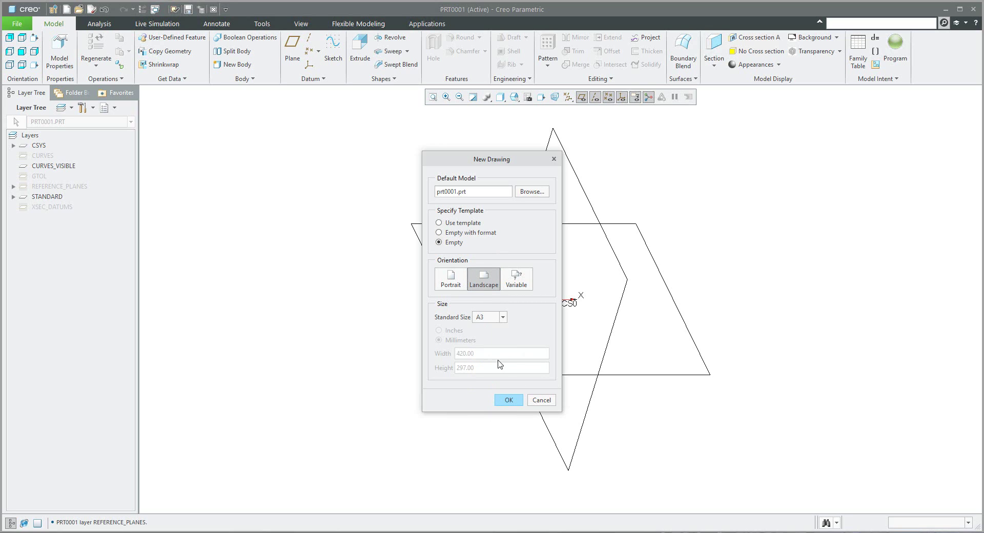
pyautogui.click(508, 401)
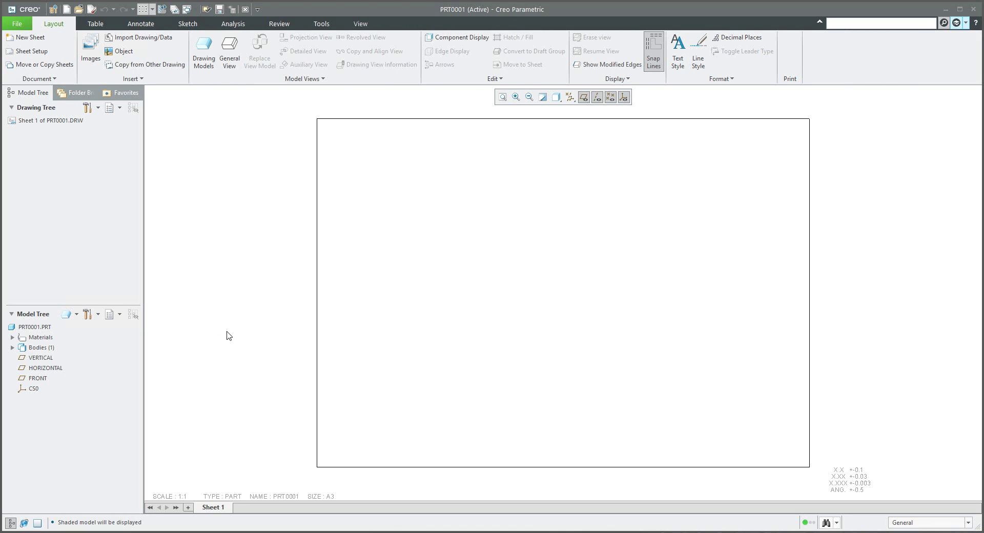
pyautogui.click(113, 315)
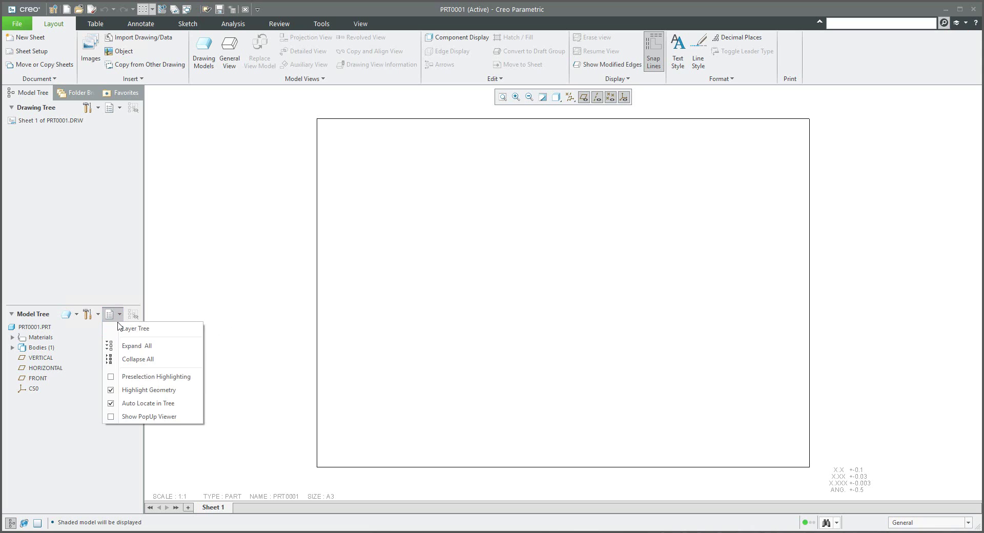
pyautogui.click(126, 329)
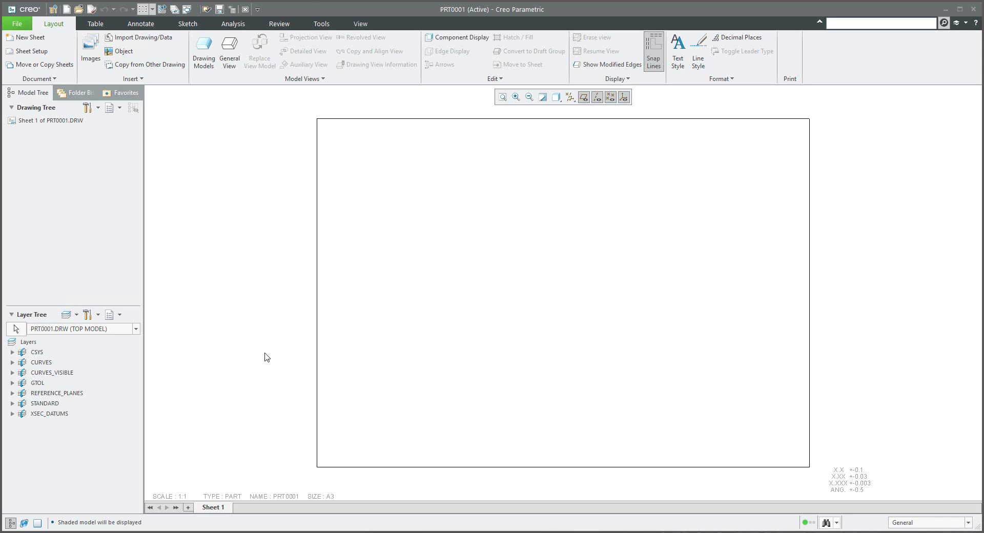
# Step: Review the drawing_setup_file, format_setup_file and model_detail_options_file entries of config.pro in the Creo options and in Notepad
pyautogui.press('o')
pyautogui.press('p')
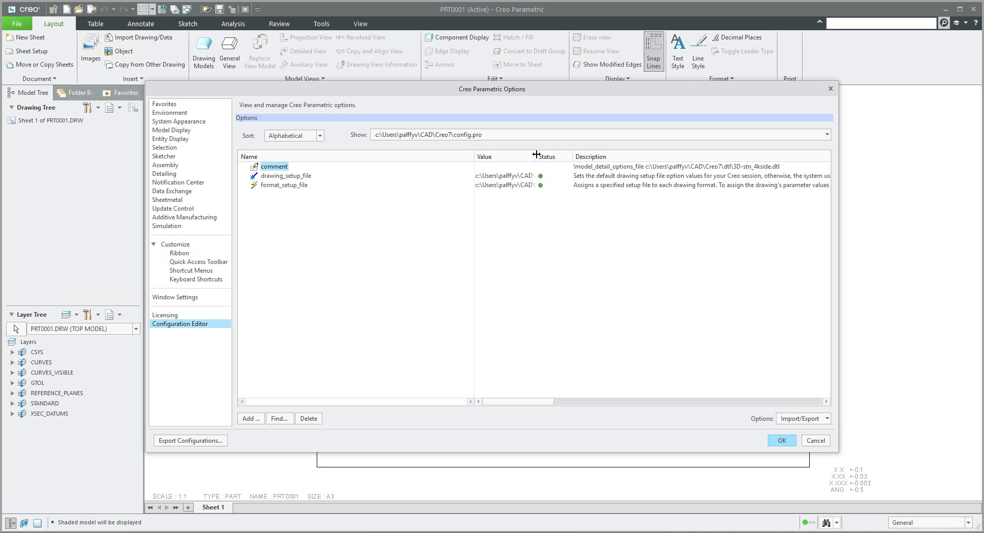
pyautogui.moveTo(536, 157); pyautogui.dragTo(649, 166)
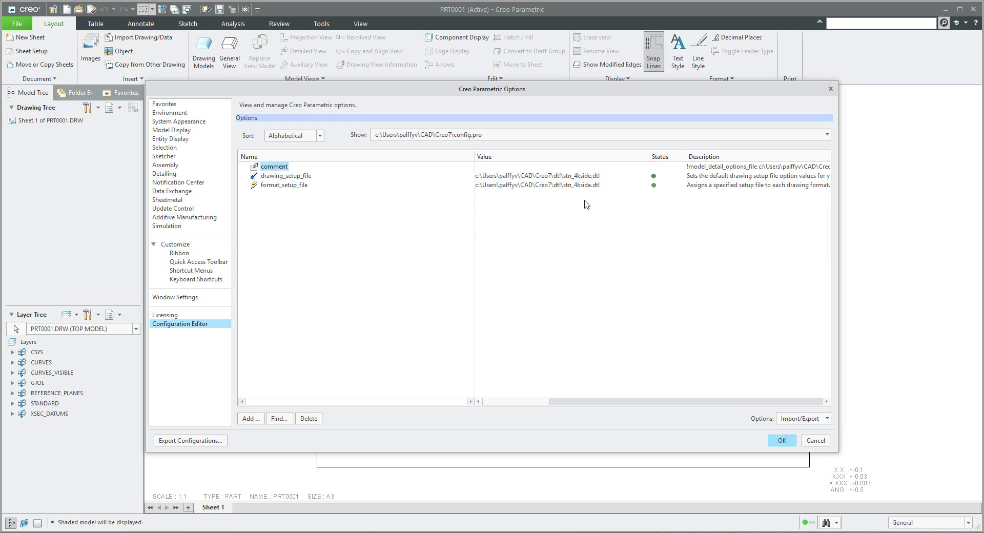
pyautogui.hotkey('alt', 'Tab')
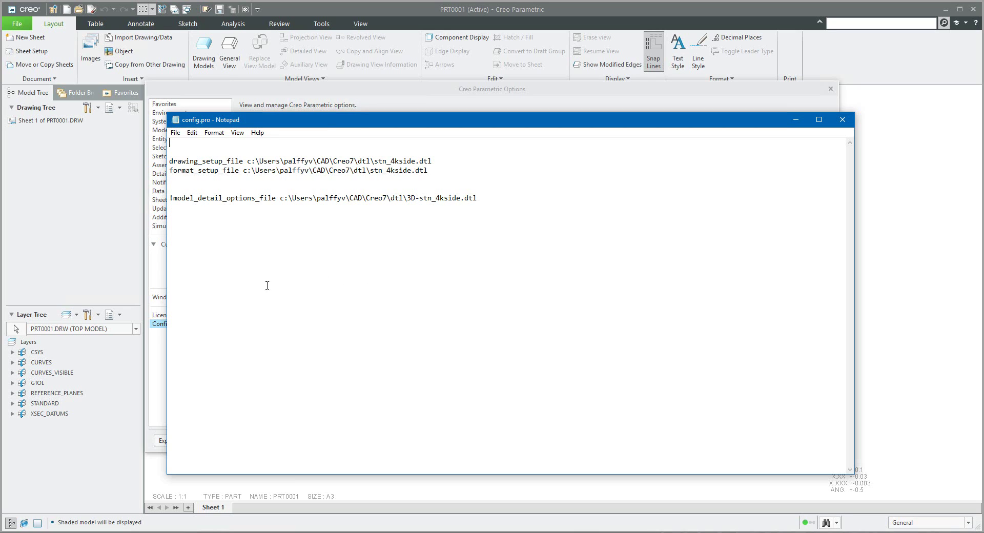
pyautogui.moveTo(175, 198); pyautogui.dragTo(281, 198)
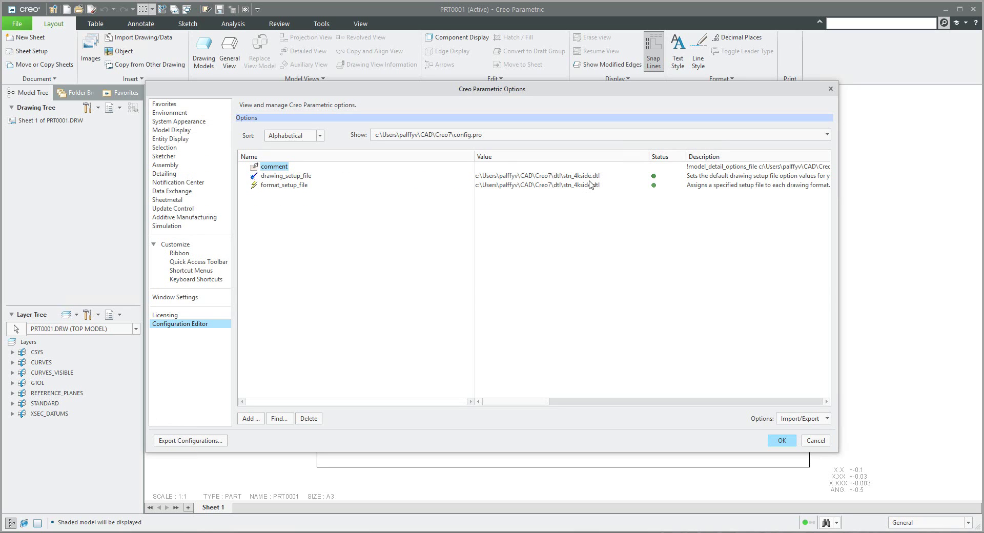
# Step: Look through the drawing setup file stn_4kside.dtl in Notepad, then return to Creo and dismiss its options without changes
pyautogui.click(256, 531)
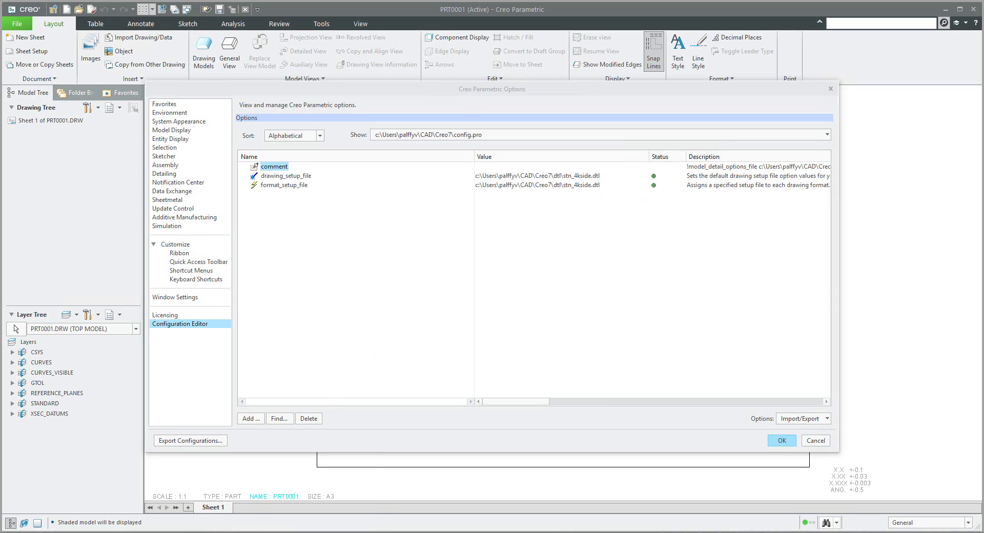
pyautogui.click(215, 502)
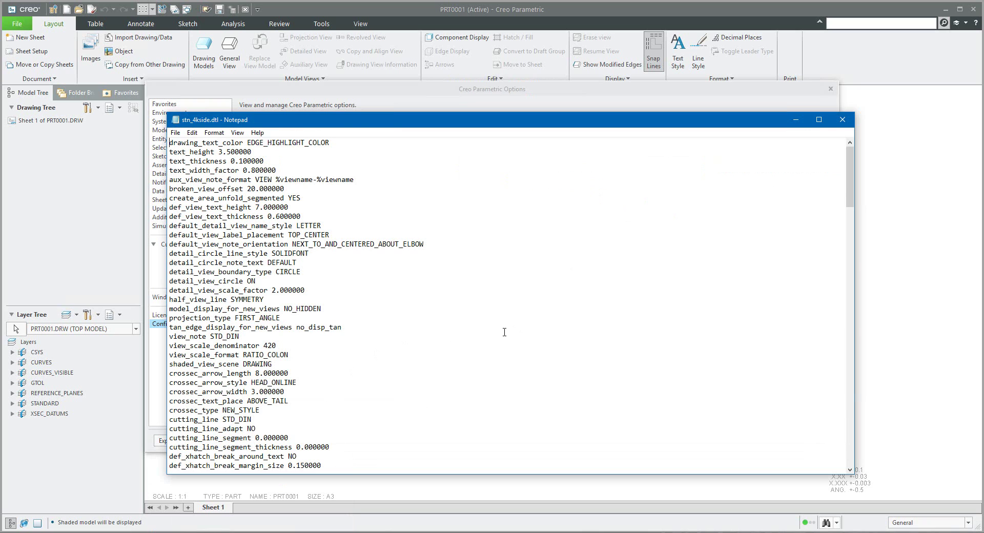
pyautogui.moveTo(382, 121); pyautogui.dragTo(521, 107)
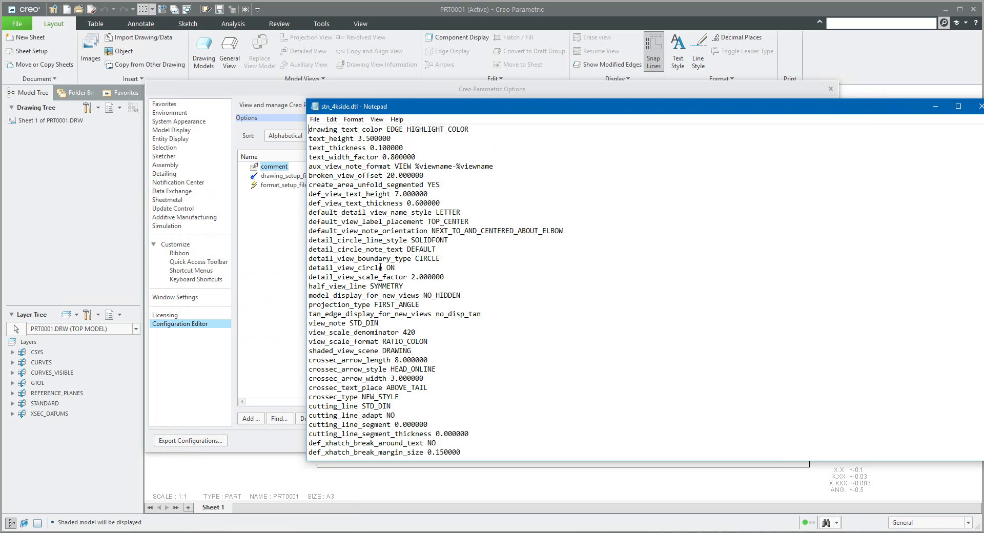
pyautogui.scroll(-20, 380, 267)
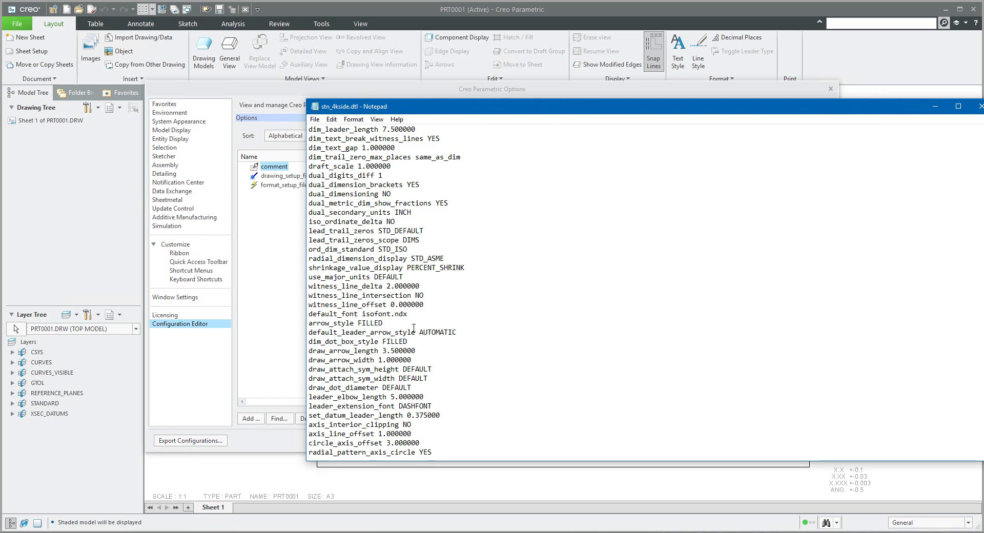
pyautogui.scroll(-20, 413, 328)
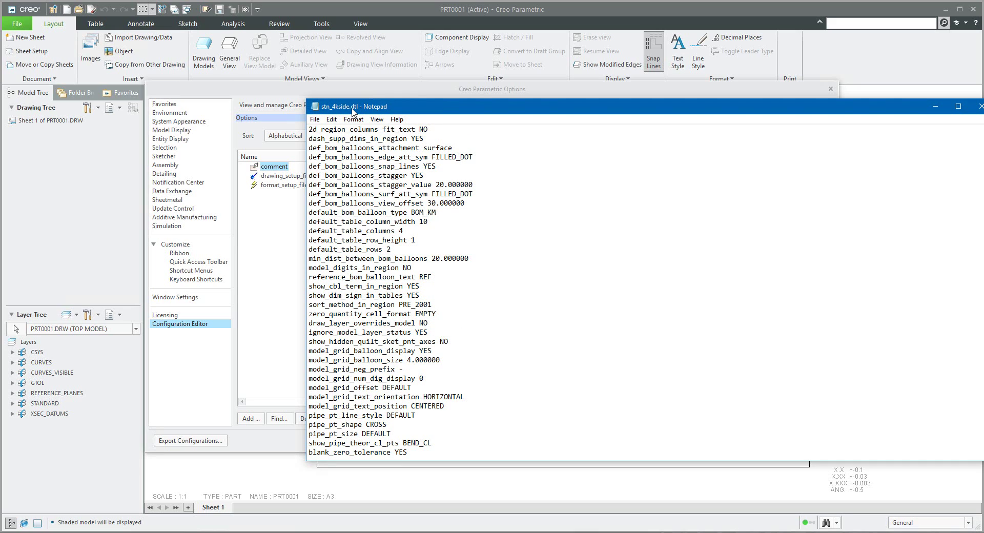
pyautogui.click(935, 107)
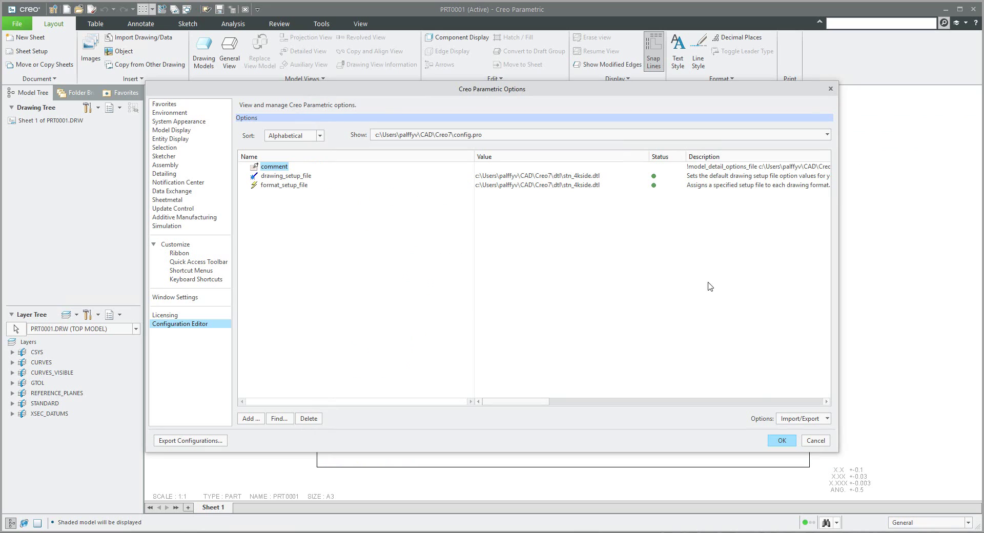
pyautogui.click(815, 440)
# Step: Examine the active drawing's detail options in the drawing properties, especially the layer options draw_layer_overrides_model, draw_layers_new_model_show_all and ignore_model_layer_status
pyautogui.click(17, 24)
pyautogui.moveTo(27, 176)
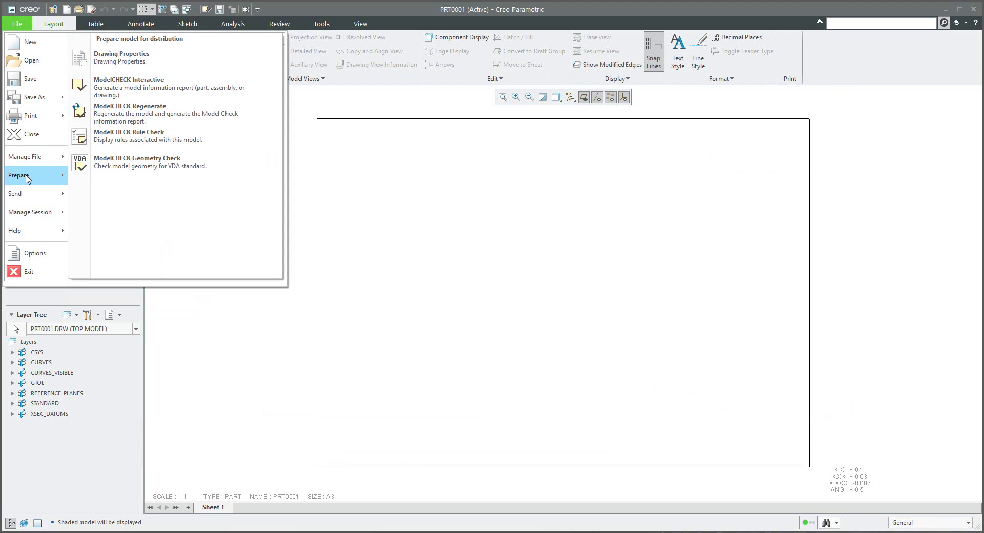
pyautogui.click(134, 61)
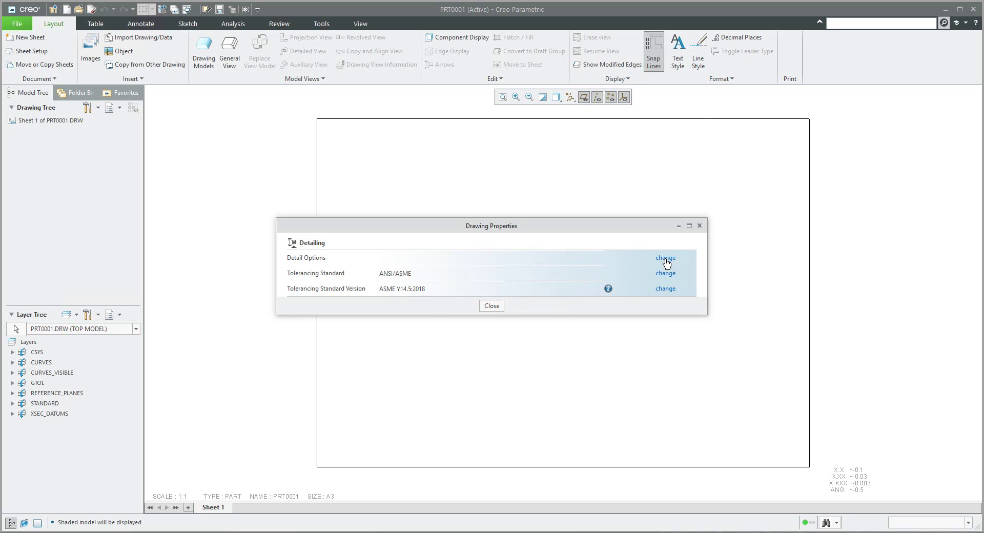
pyautogui.click(665, 259)
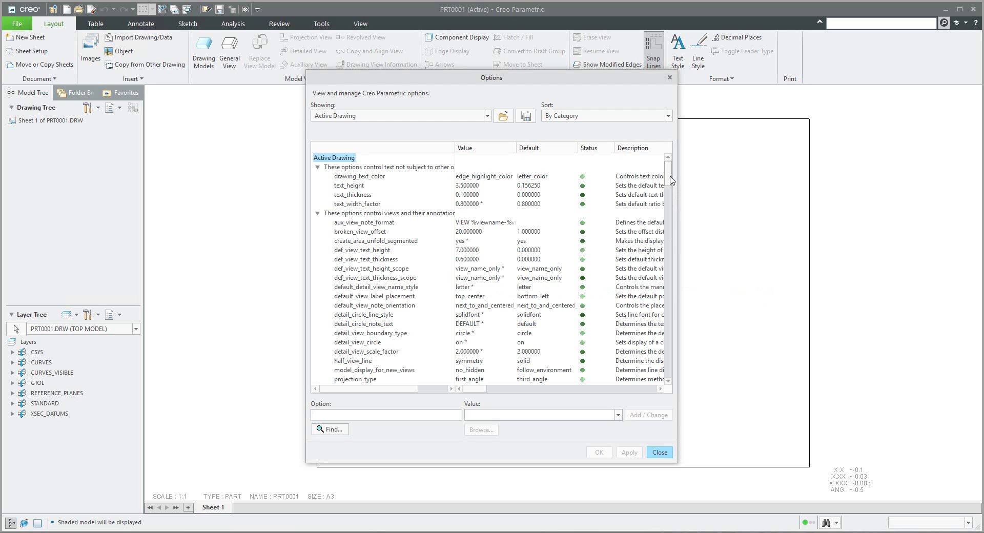
pyautogui.moveTo(671, 179); pyautogui.dragTo(670, 379)
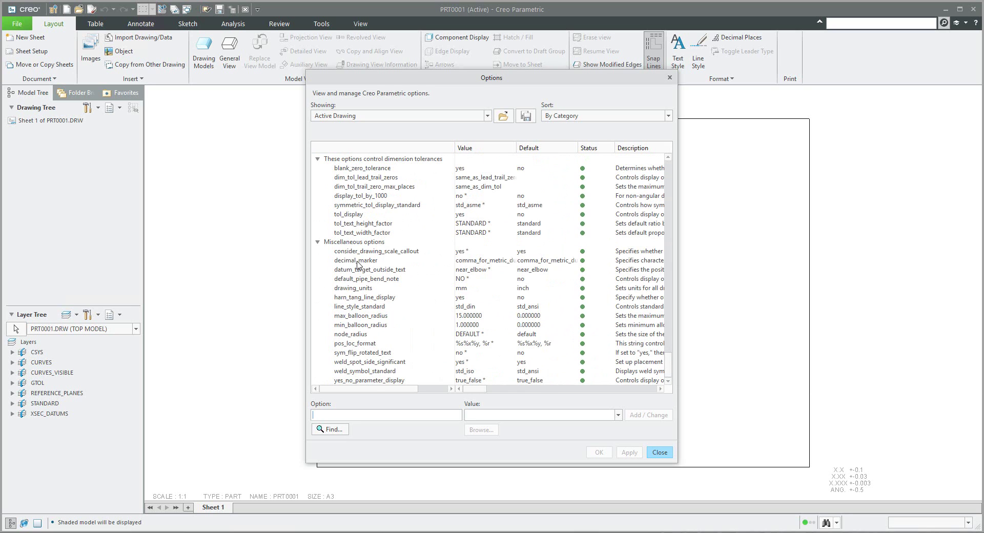
pyautogui.scroll(2, 358, 264)
pyautogui.scroll(1, 358, 264)
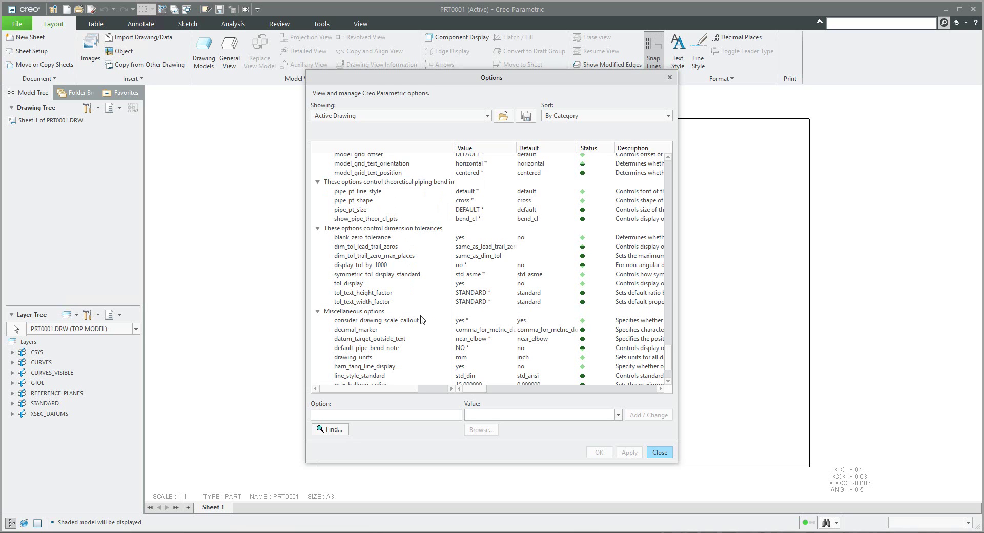
pyautogui.scroll(4, 429, 333)
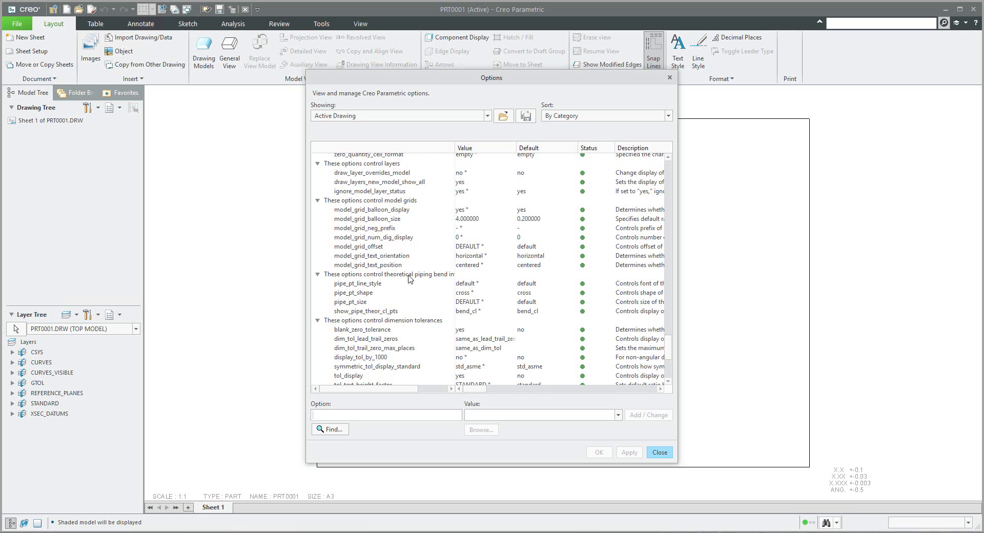
pyautogui.scroll(1, 428, 295)
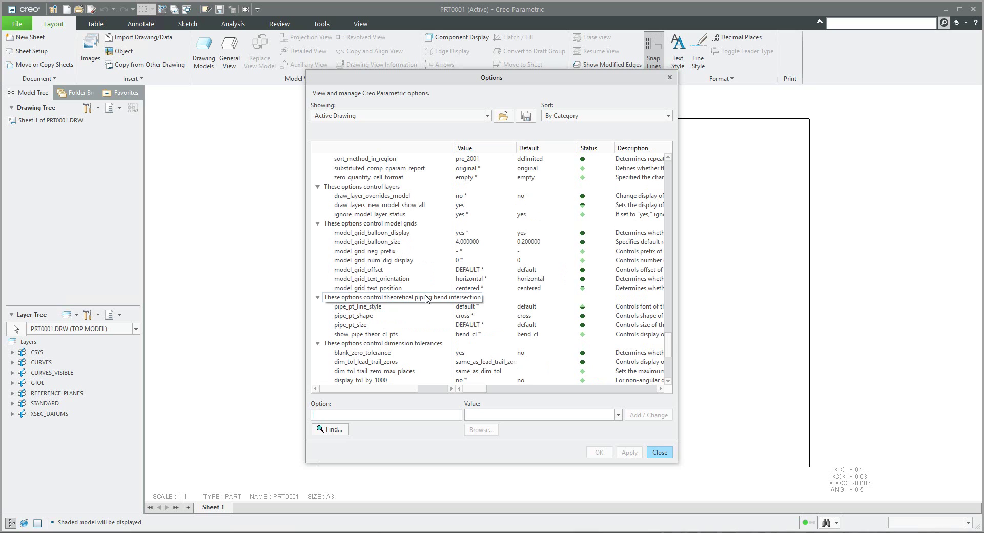
pyautogui.scroll(1, 427, 299)
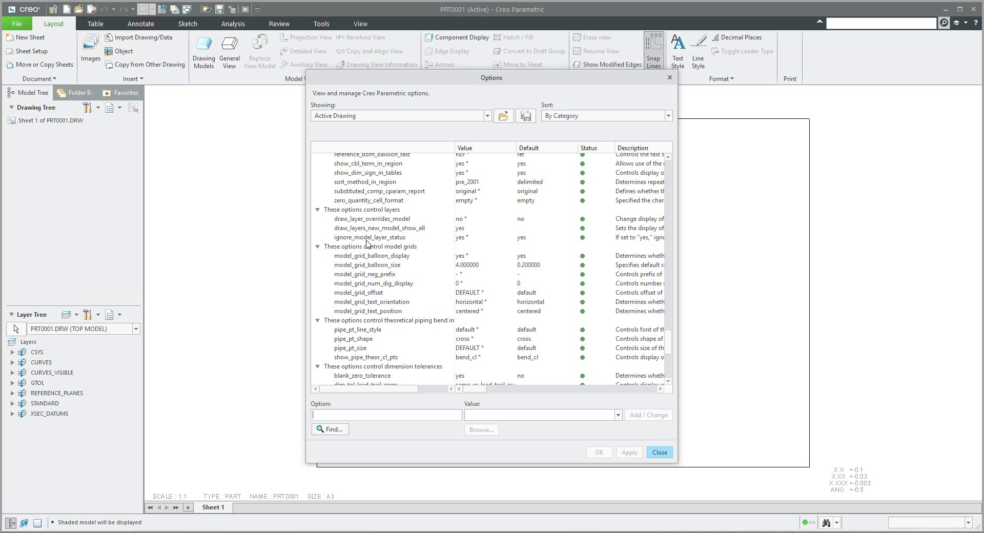
pyautogui.click(660, 453)
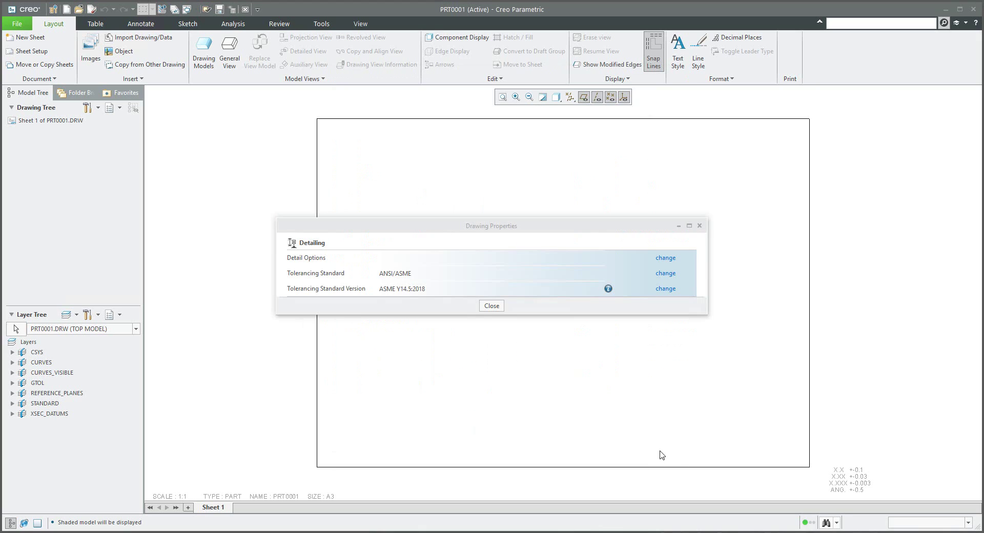
pyautogui.click(490, 307)
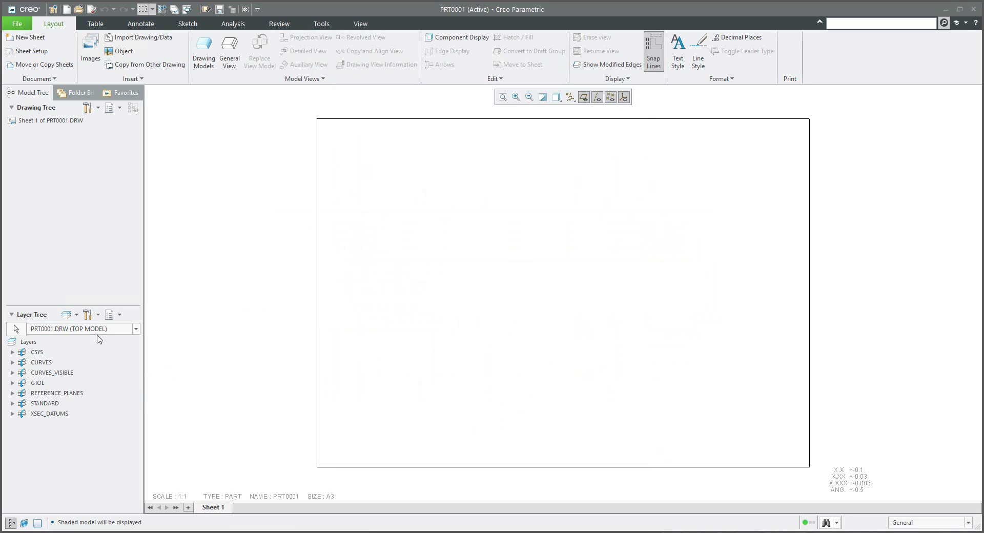
# Step: Set the drawing layer status control to No, so the display status of layers is controlled by the model
pyautogui.click(90, 316)
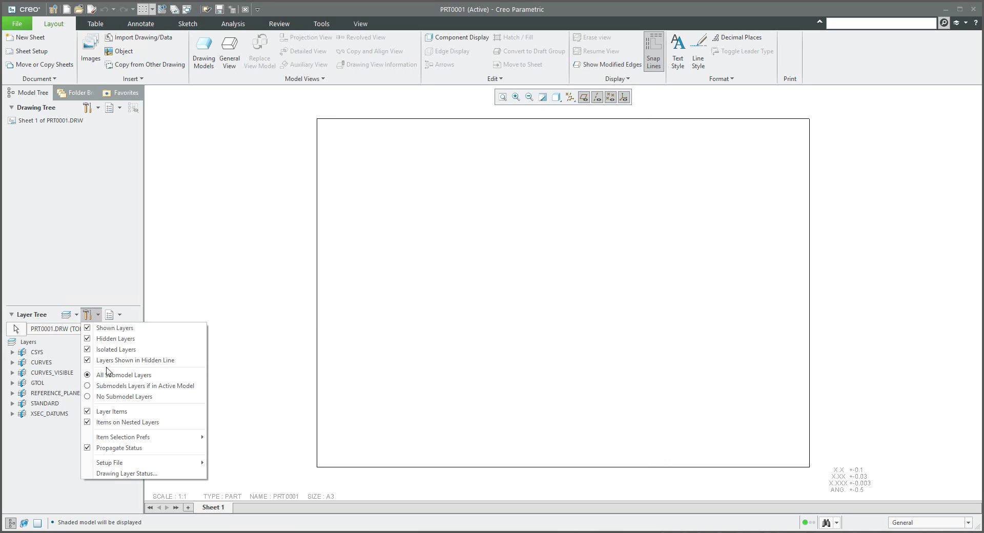
pyautogui.click(114, 474)
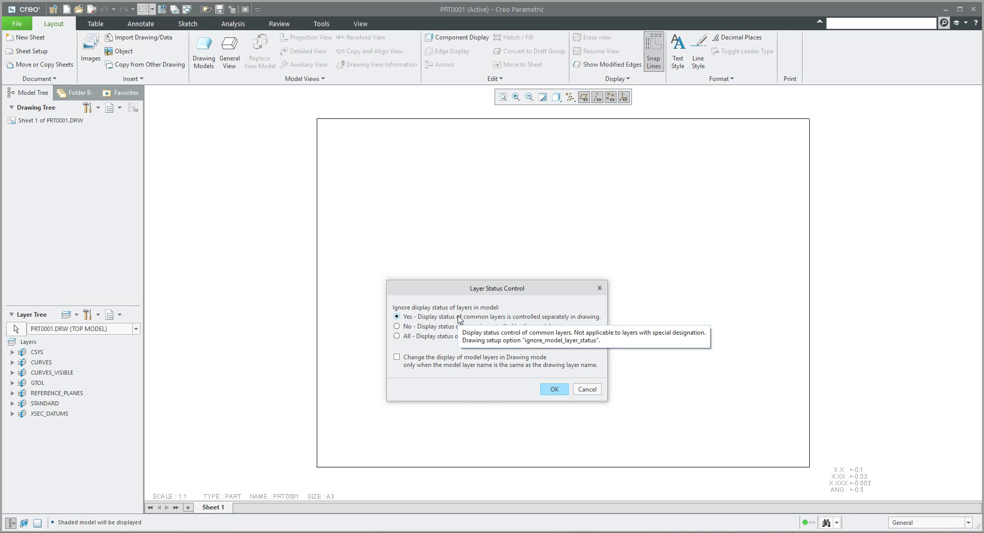
pyautogui.click(397, 326)
pyautogui.click(549, 390)
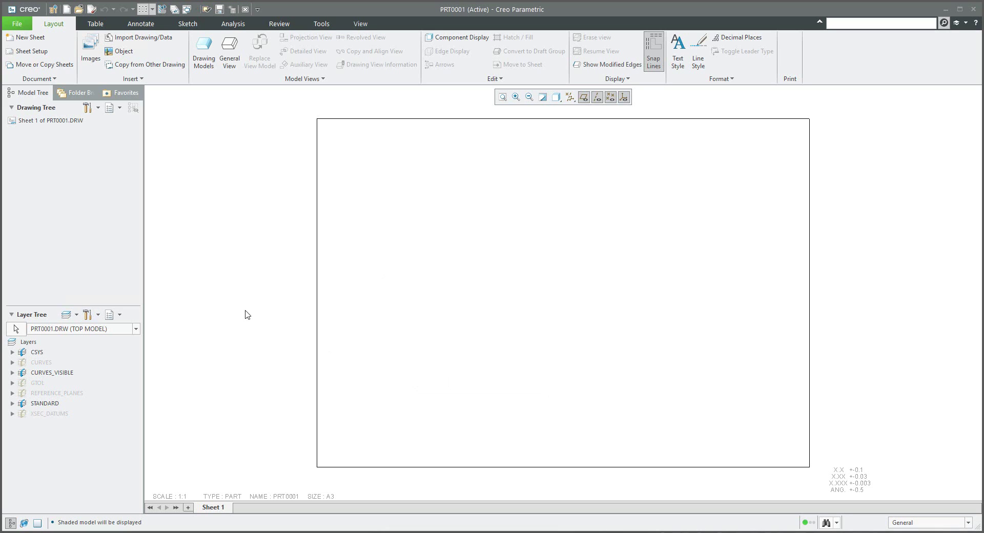
# Step: Switch the drawing's layer tree back to the model tree and open PRT0001.PRT from it
pyautogui.click(119, 314)
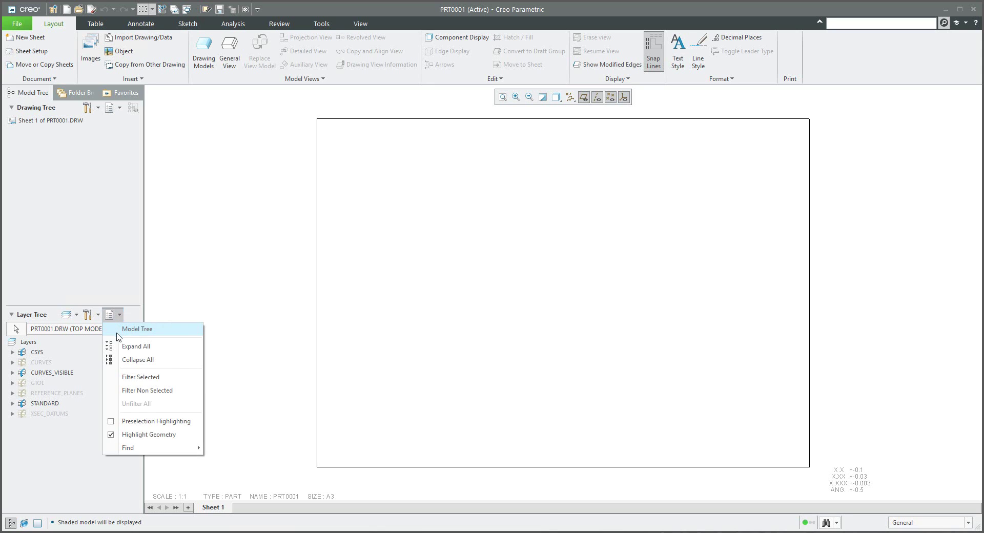
pyautogui.click(128, 329)
pyautogui.rightClick(36, 327)
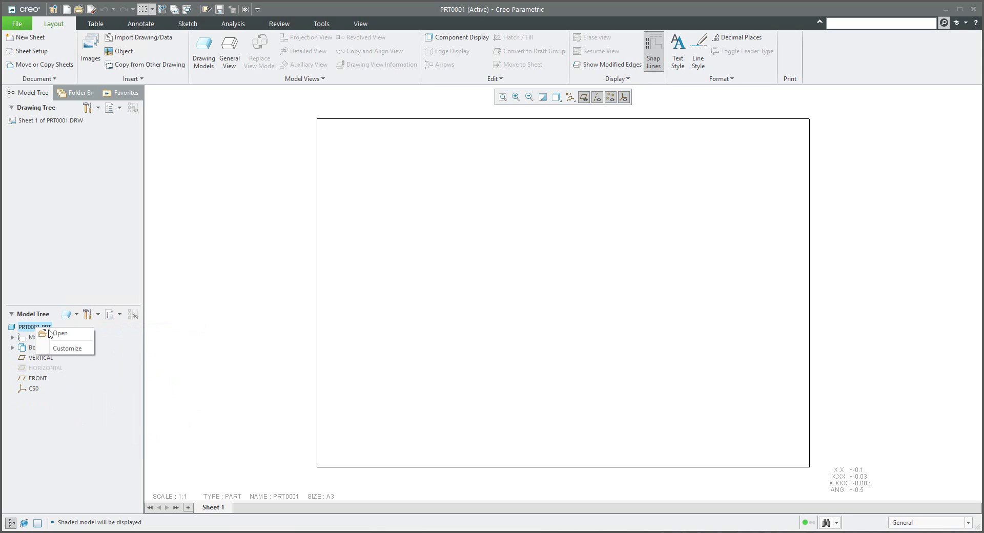
pyautogui.click(51, 334)
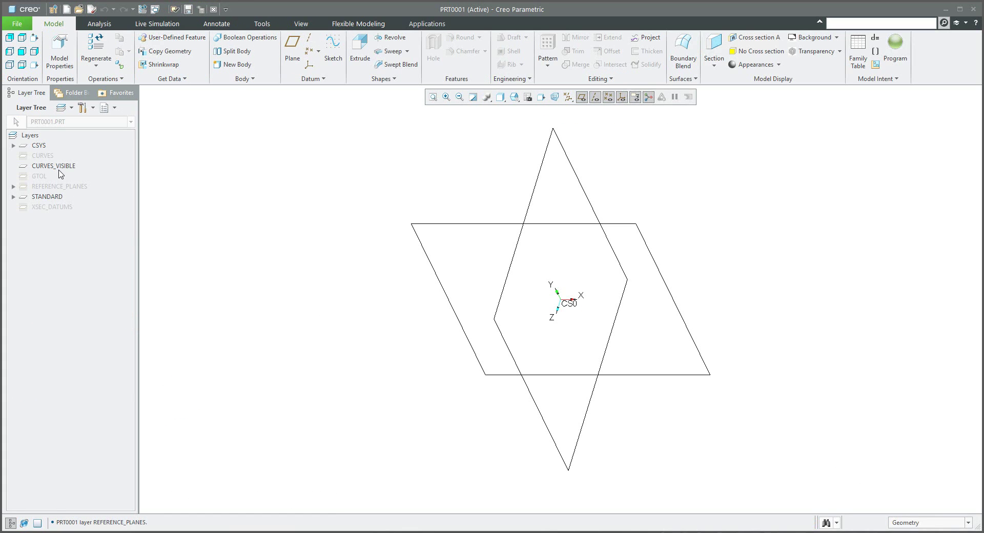
# Step: In the part's layer tree, hide the CURVES_VISIBLE layer and show the REFERENCE_PLANES layer
pyautogui.click(60, 169)
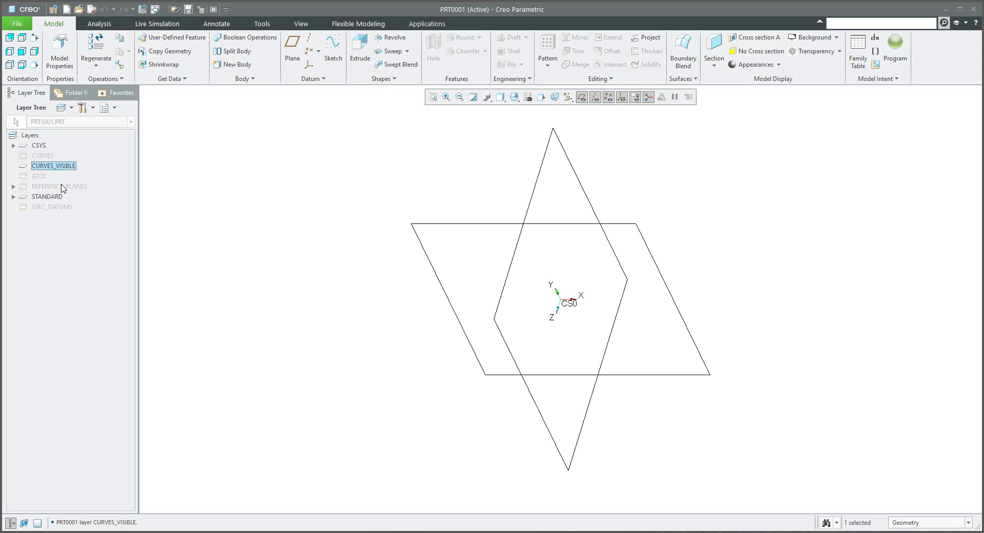
pyautogui.rightClick(60, 167)
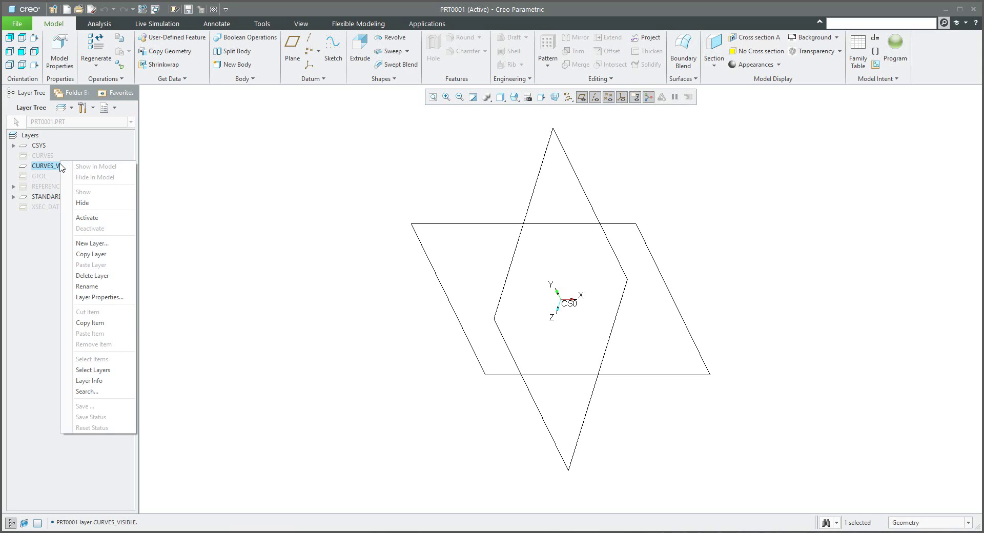
pyautogui.click(82, 202)
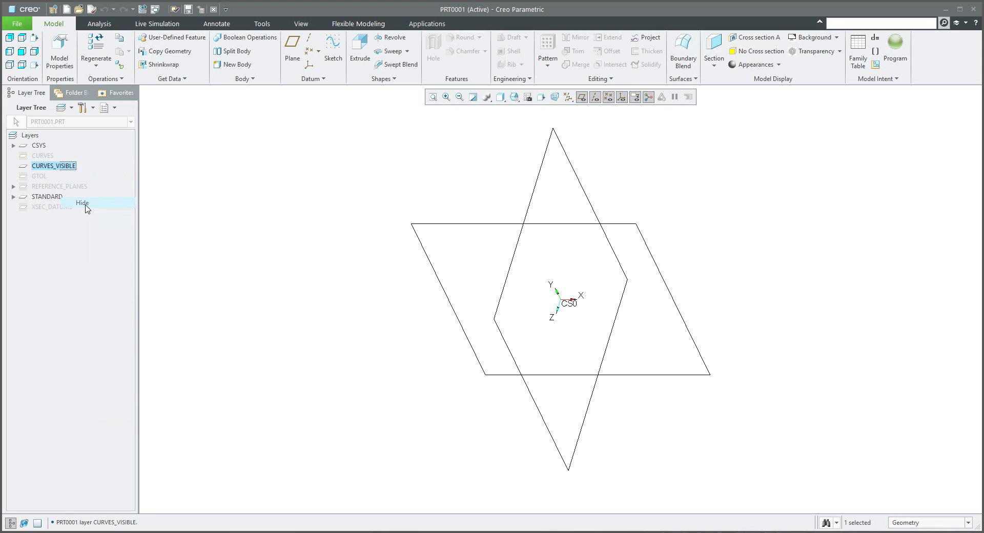
pyautogui.click(55, 188)
pyautogui.rightClick(55, 190)
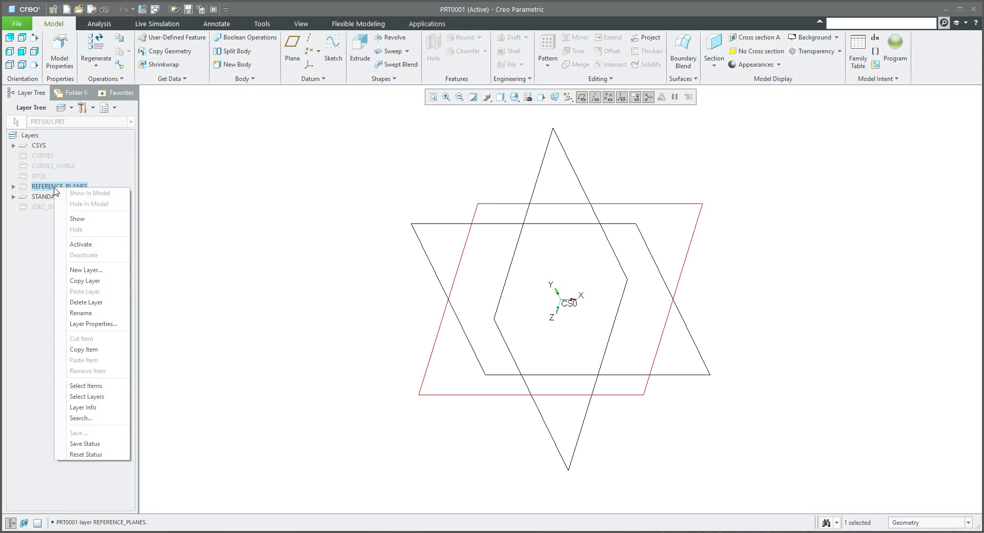
pyautogui.click(83, 220)
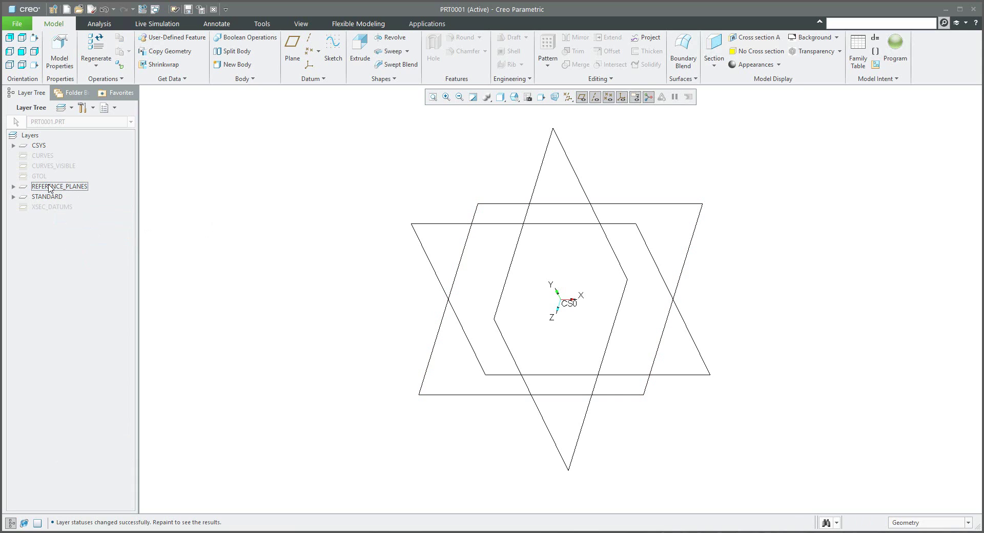
pyautogui.click(276, 256)
# Step: Return to the PRT0001 drawing window and display its layer tree in place of the model tree
pyautogui.click(165, 10)
pyautogui.click(165, 31)
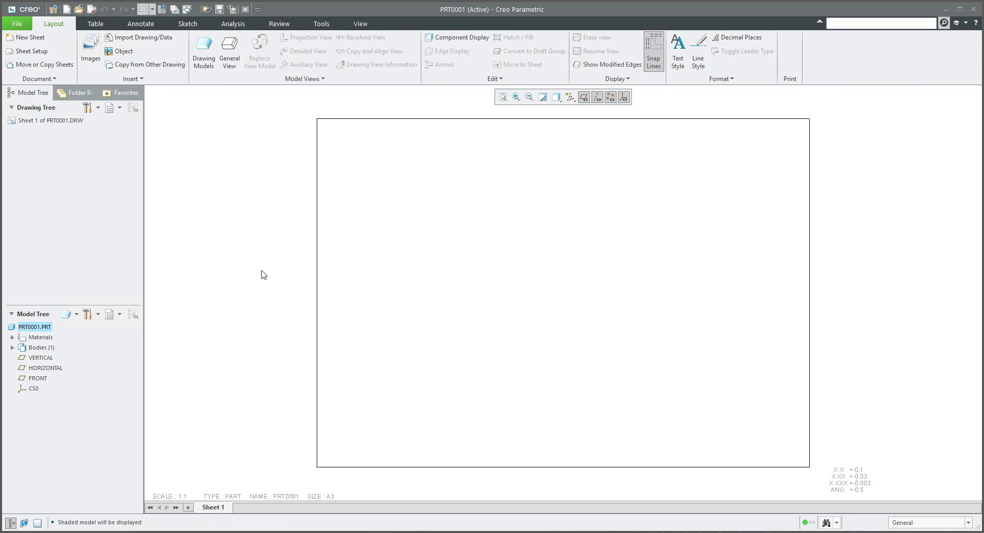
pyautogui.click(109, 314)
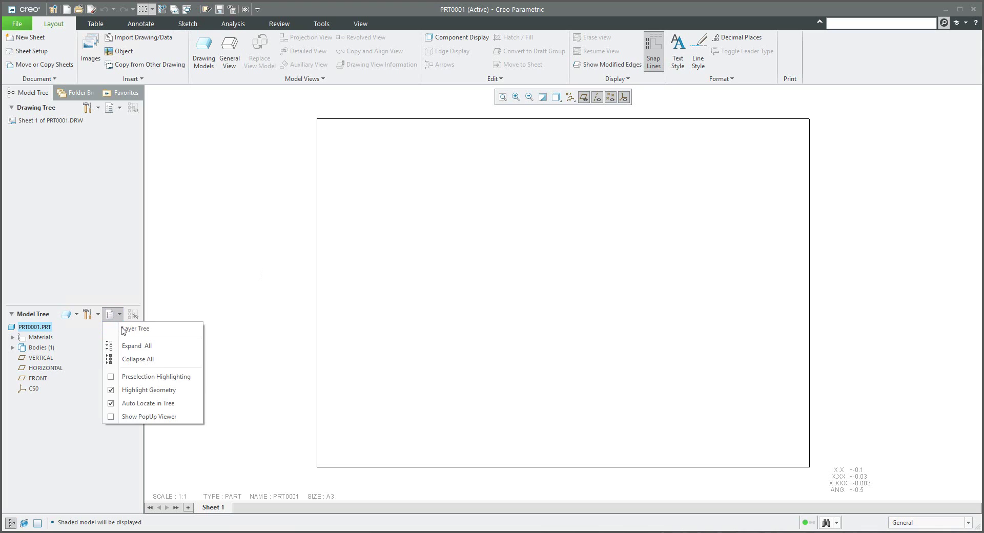
pyautogui.click(122, 328)
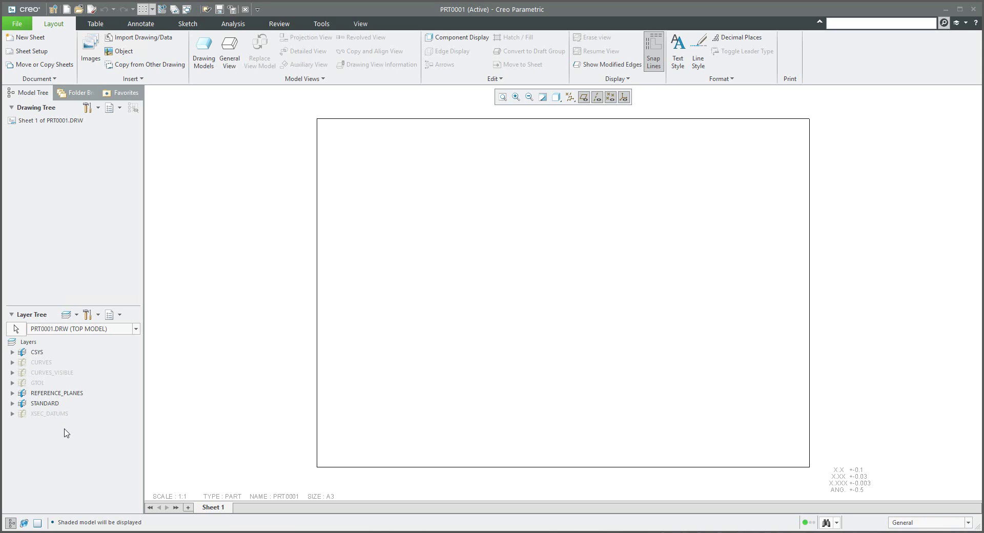
# Step: Examine the All option in the drawing's layer status control, then dismiss the dialog without applying changes
pyautogui.click(88, 315)
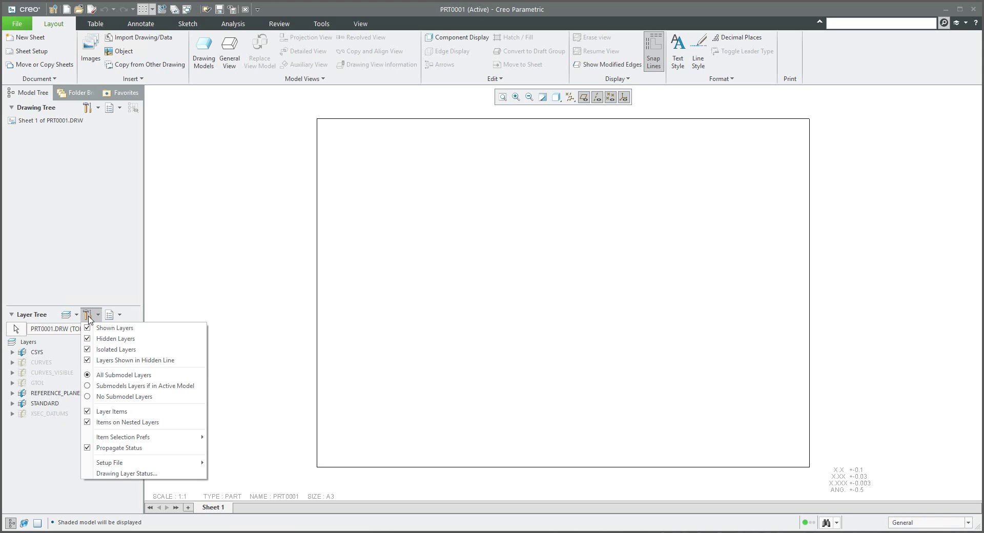
pyautogui.click(116, 473)
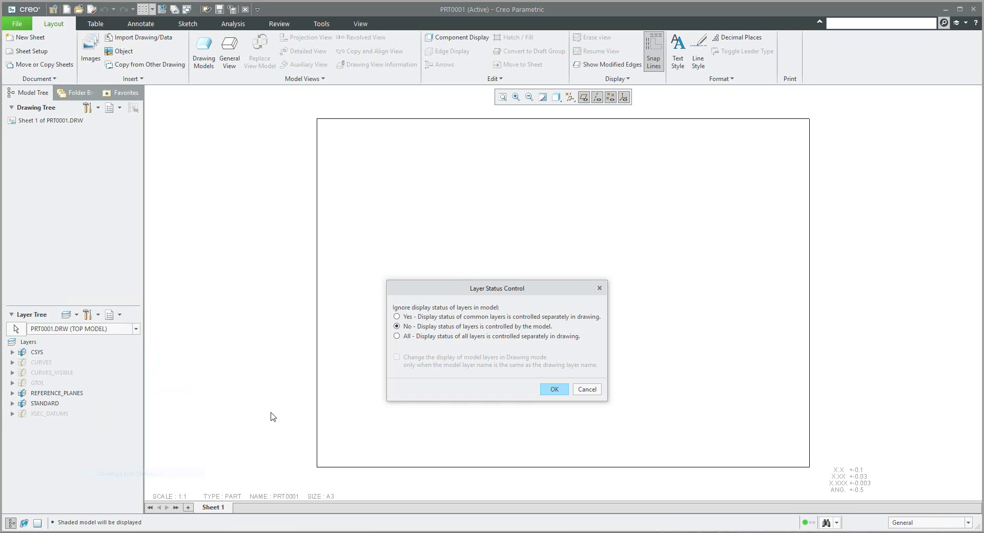
pyautogui.click(403, 338)
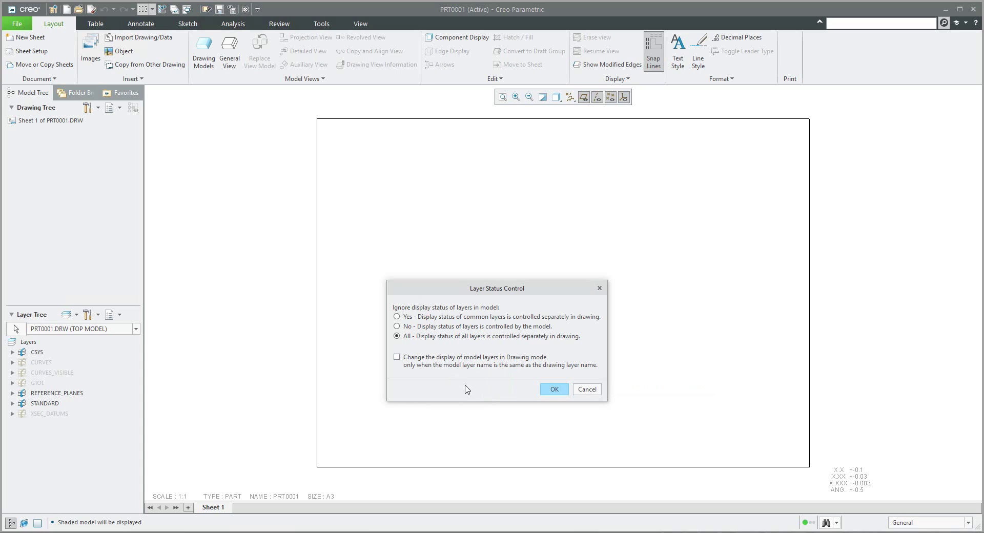
pyautogui.click(587, 390)
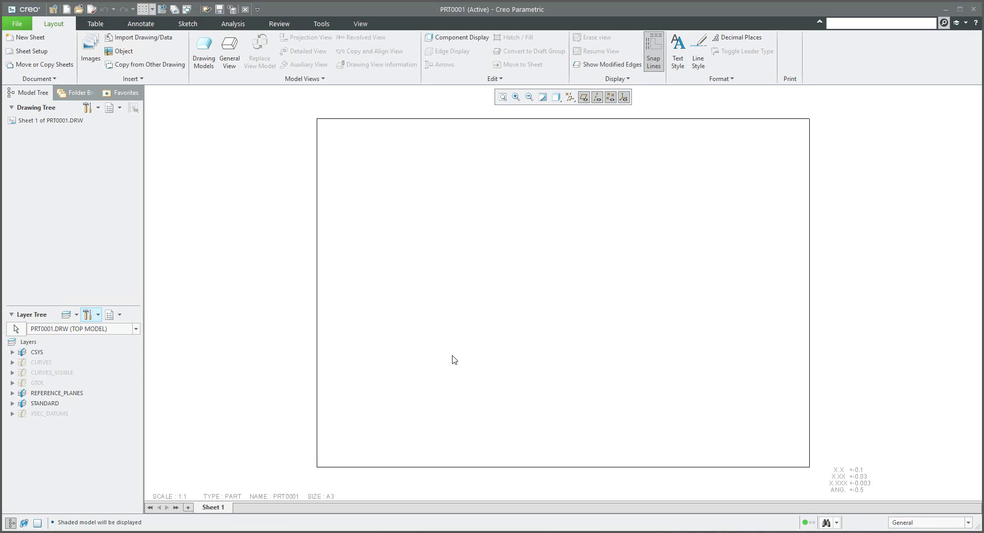